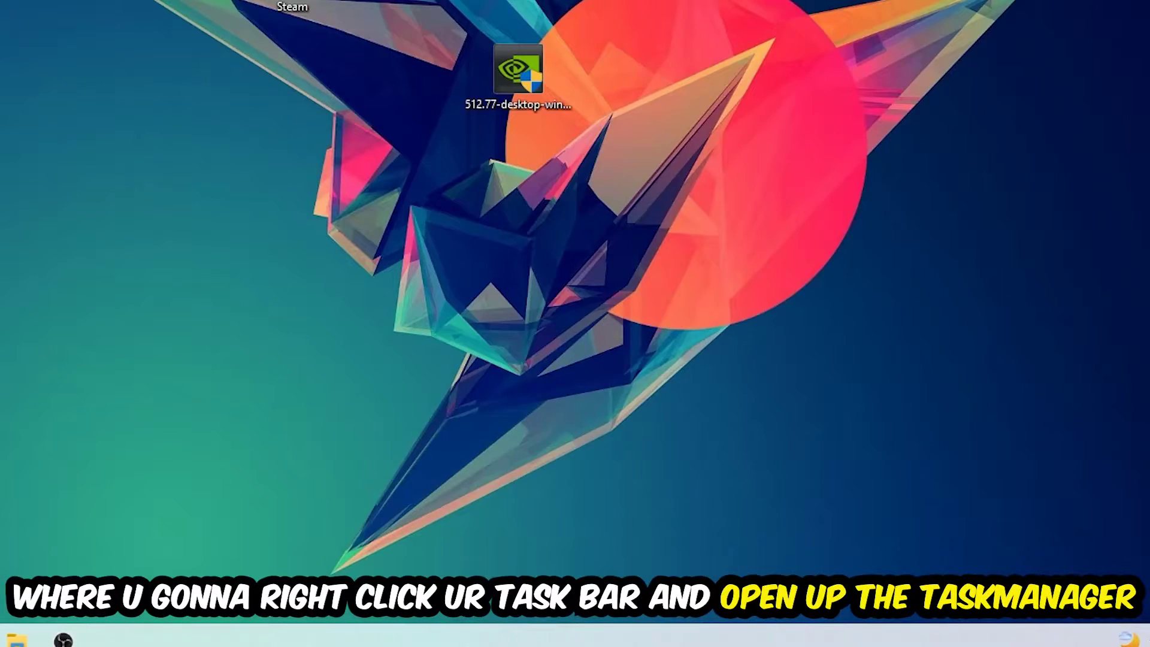
Open Task Manager from the taskbar's right-click menu
right_click(458, 638)
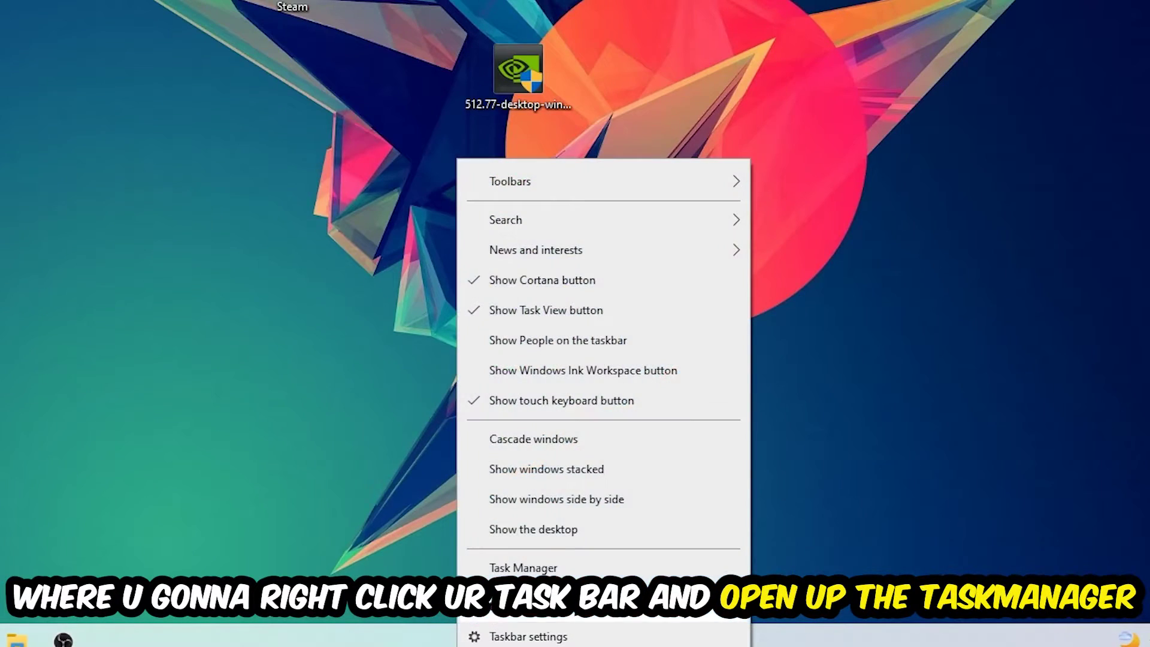
click(518, 568)
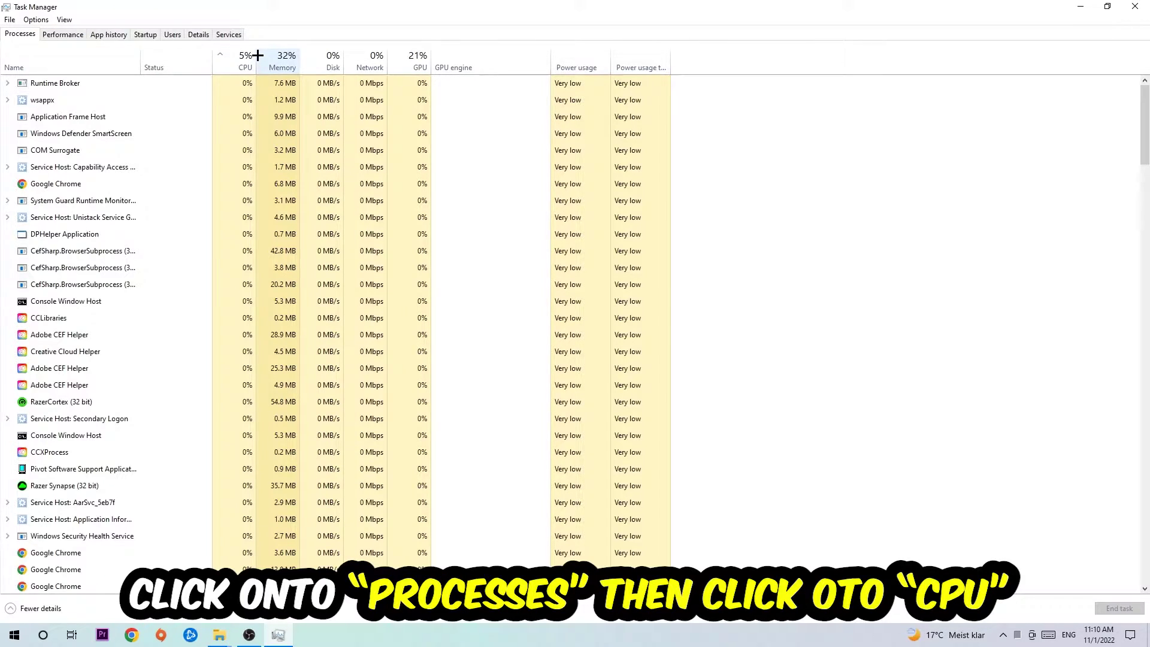
Sort processes by CPU then GPU usage, inspect OBS Studio's actions, and close Task Manager
click(250, 57)
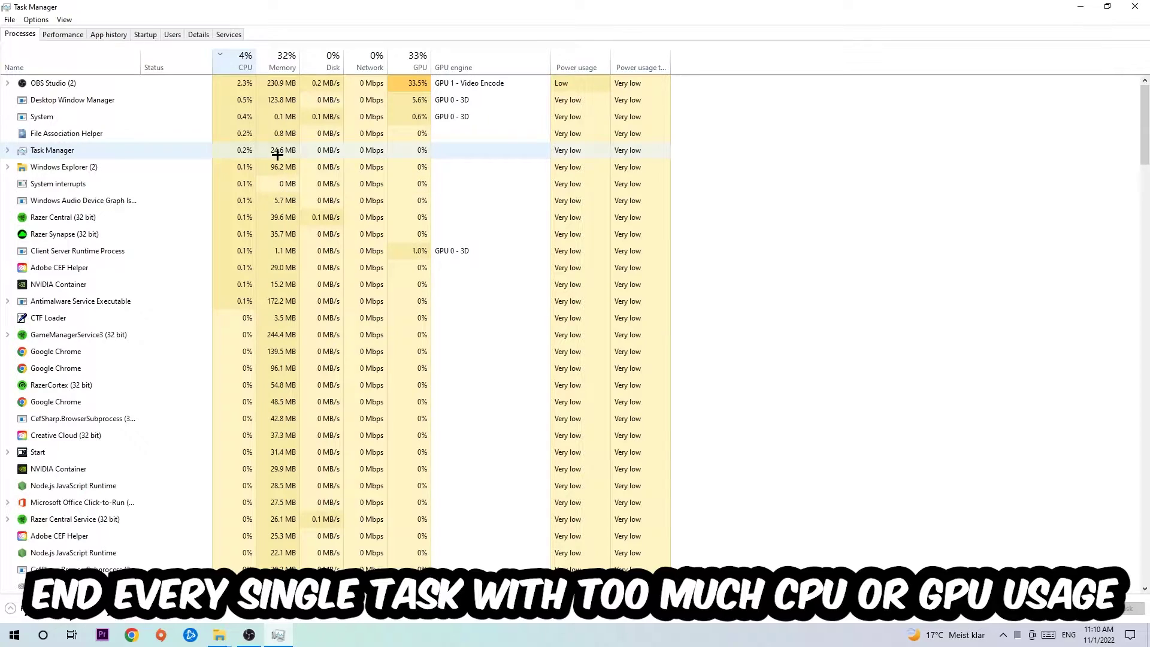
click(403, 60)
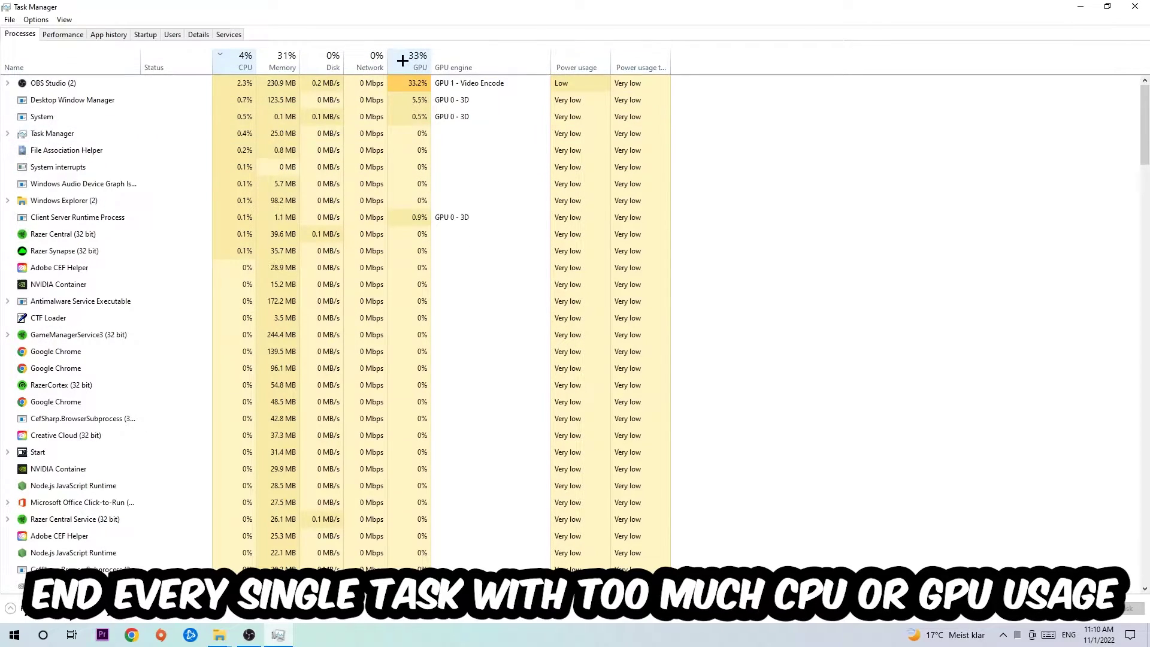
right_click(409, 83)
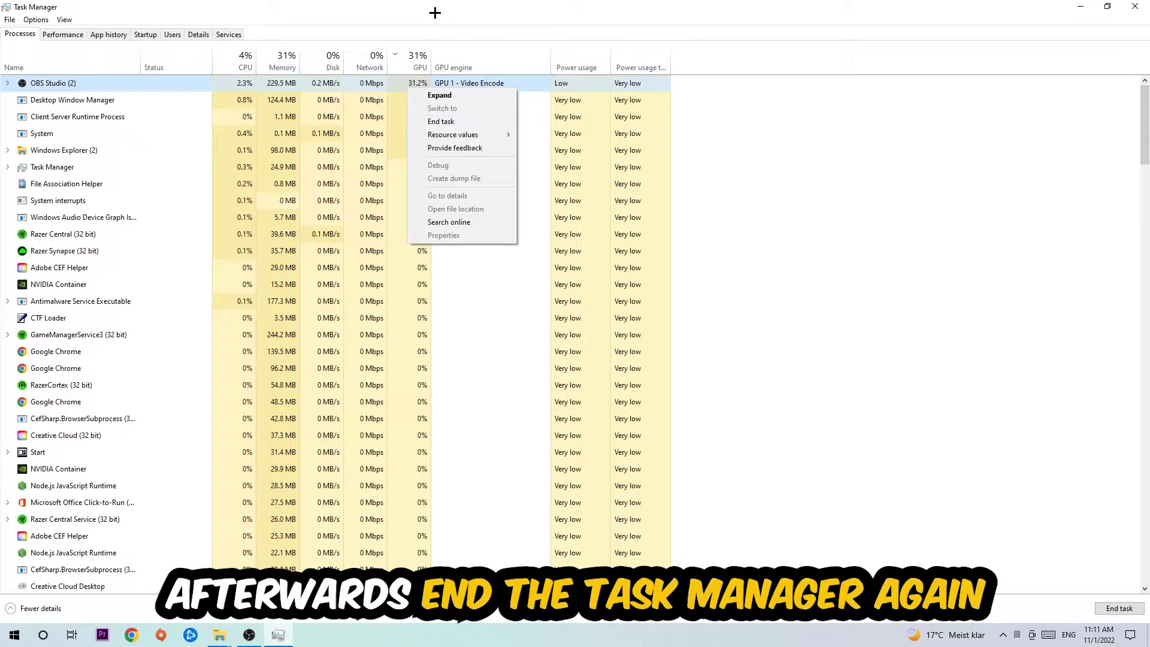
click(433, 13)
click(1136, 6)
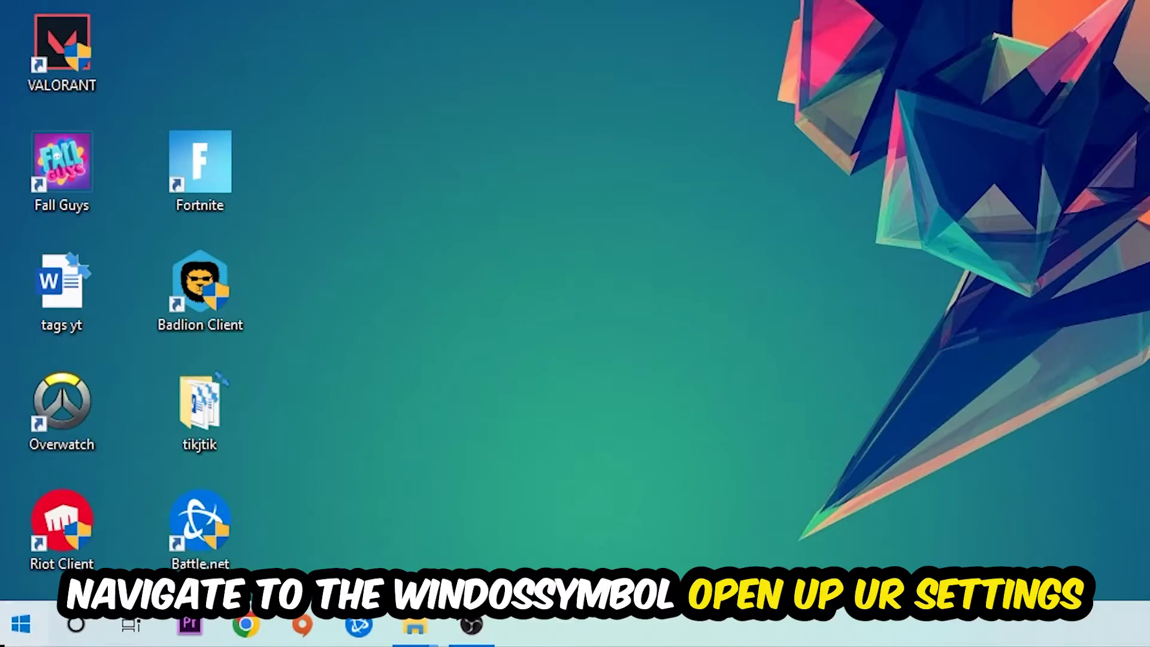
Reach the Gaming settings' Xbox Game Bar page from the Start menu via Windows Settings
click(14, 634)
click(16, 515)
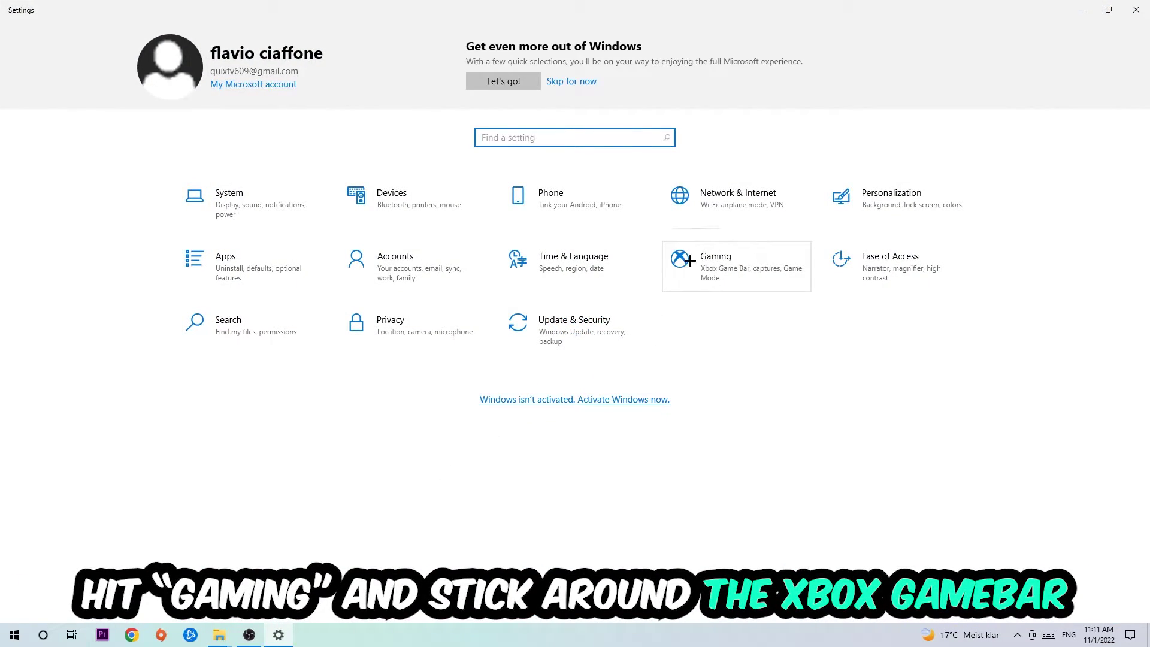
click(688, 260)
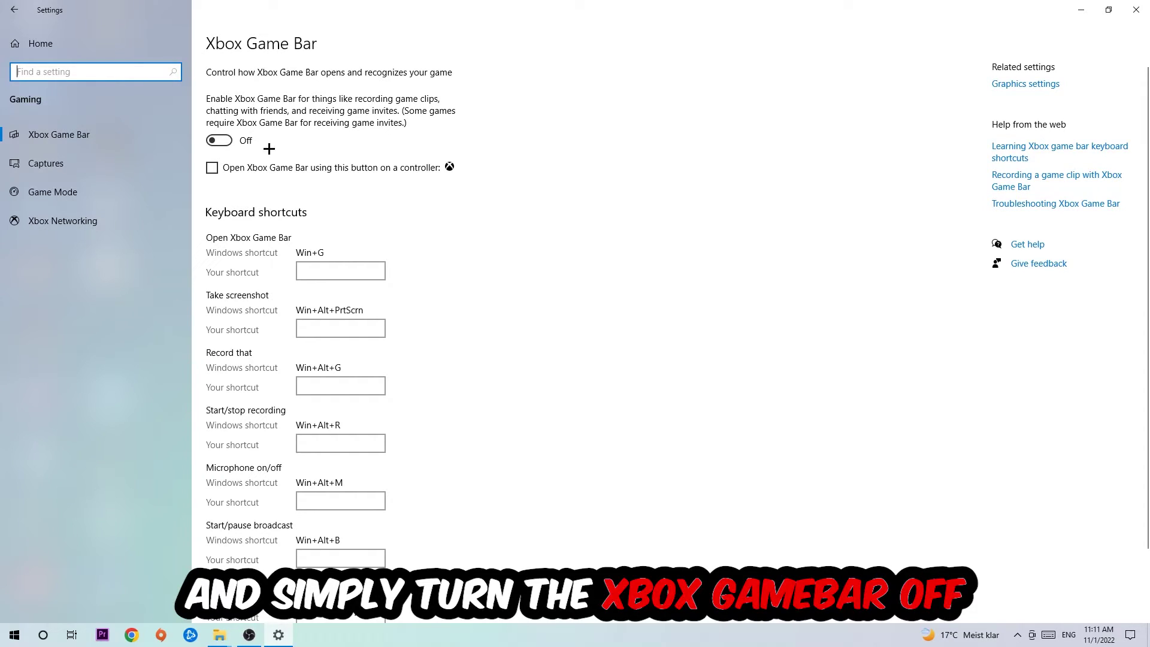
Review the Captures and Game Mode pages, then go to Update & Security's Windows Update page
click(103, 170)
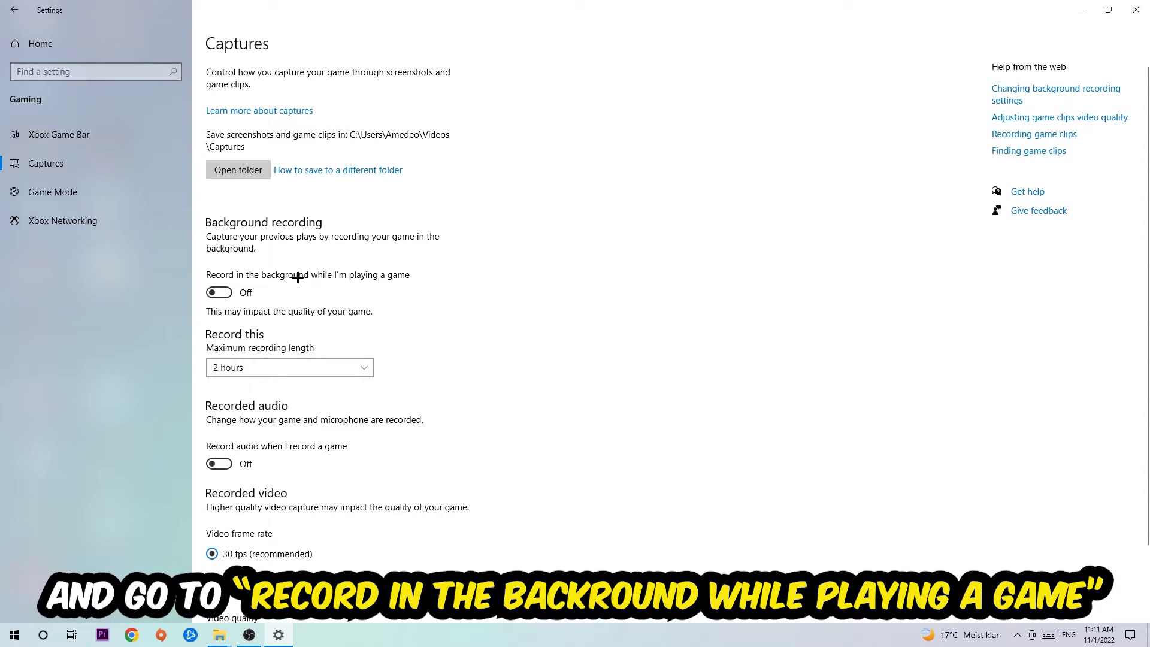
click(44, 203)
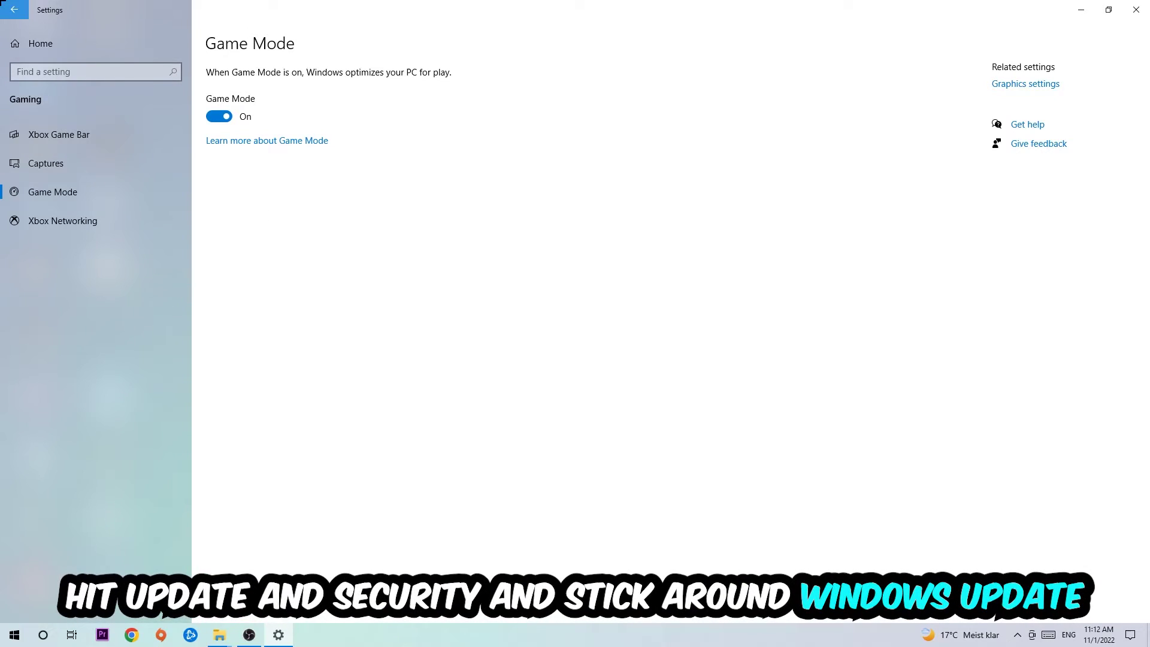
click(14, 10)
click(546, 338)
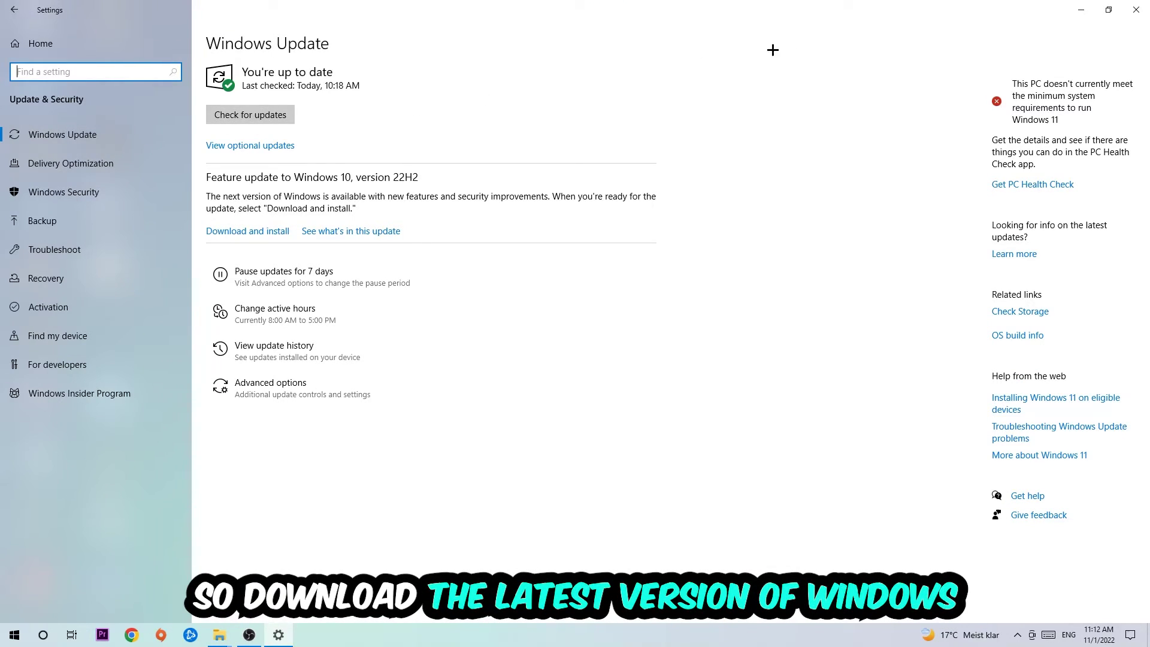
Close Settings and drag the NVIDIA 512.77 driver installer icon lower on the desktop
click(1136, 9)
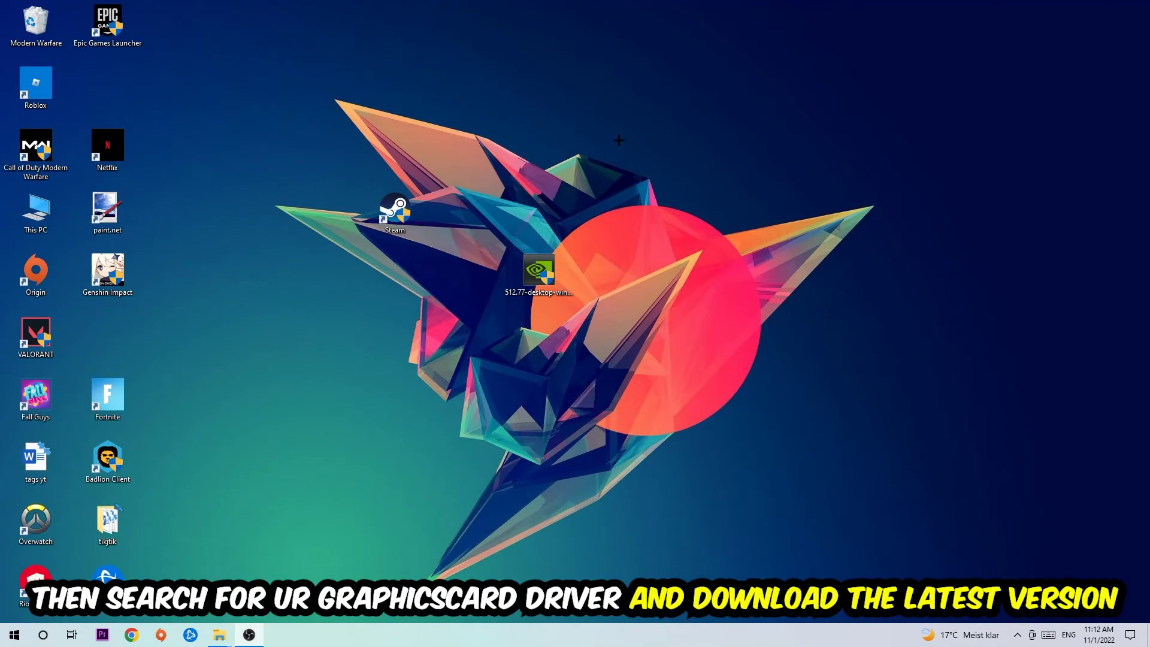
drag(543, 255, 542, 320)
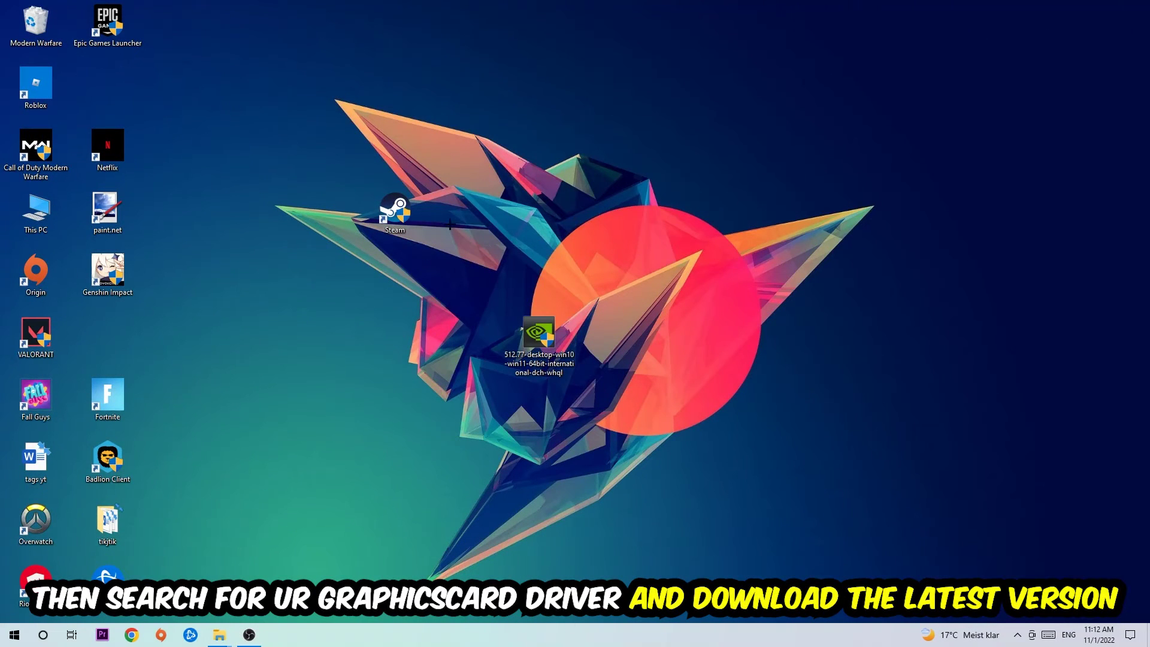